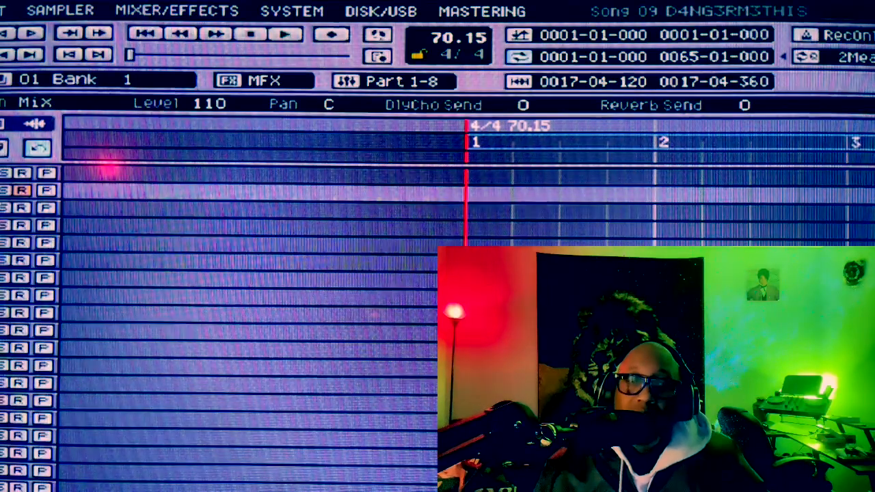
# Step: Play the song and bring up the audio track page of the mixer
pyautogui.press('space')
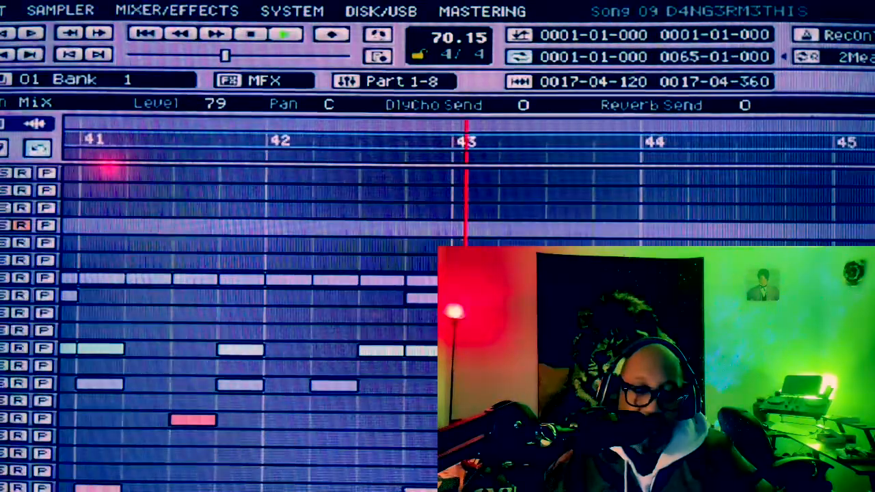
pyautogui.press('m')
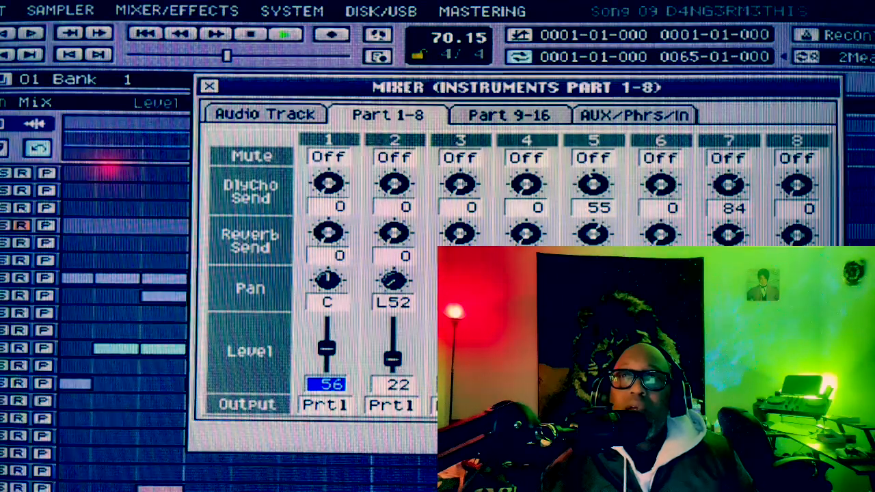
pyautogui.press('F1')
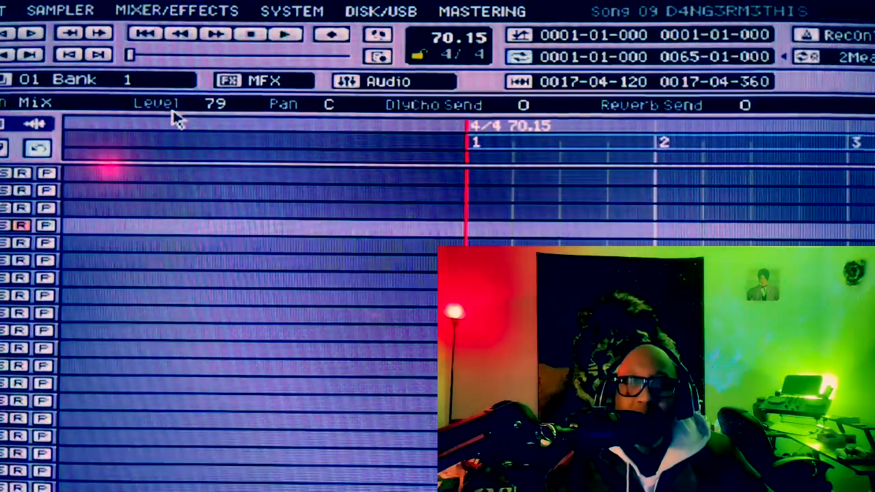
# Step: Select the Killer Conga track in the song's track list
pyautogui.press('Down')
pyautogui.press('Down')
pyautogui.press('Down')
pyautogui.press('Down')
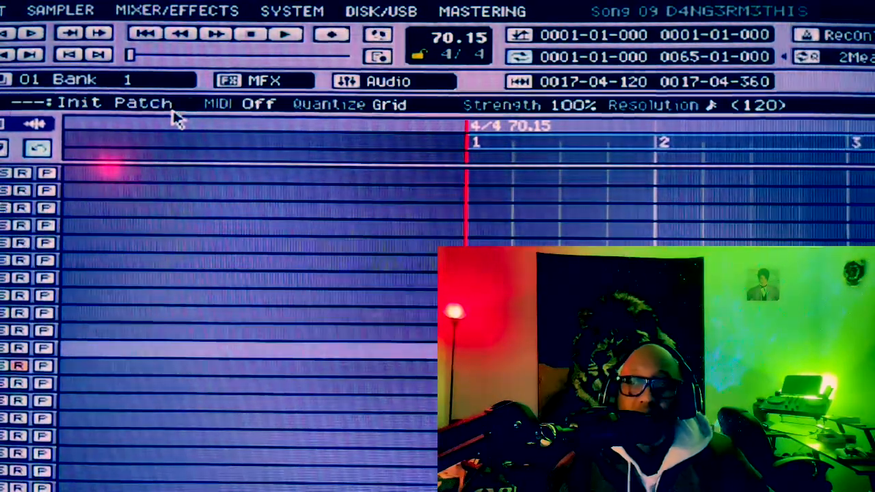
pyautogui.press('Down')
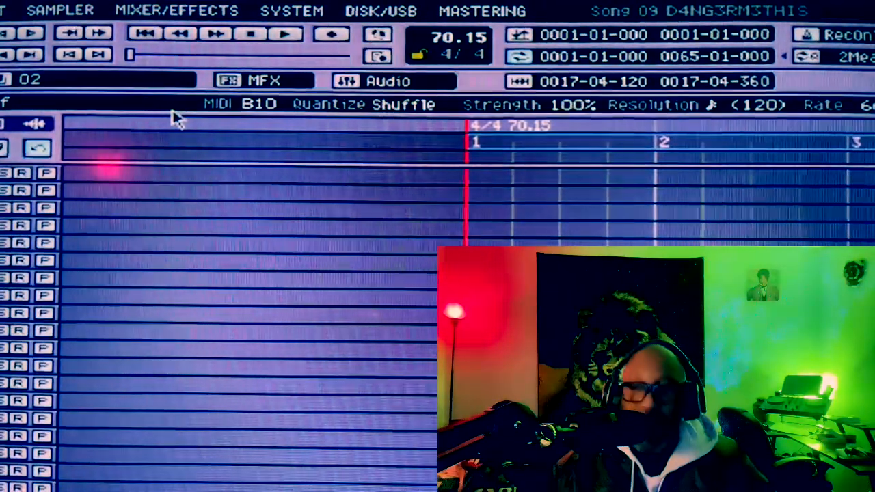
pyautogui.press('Down')
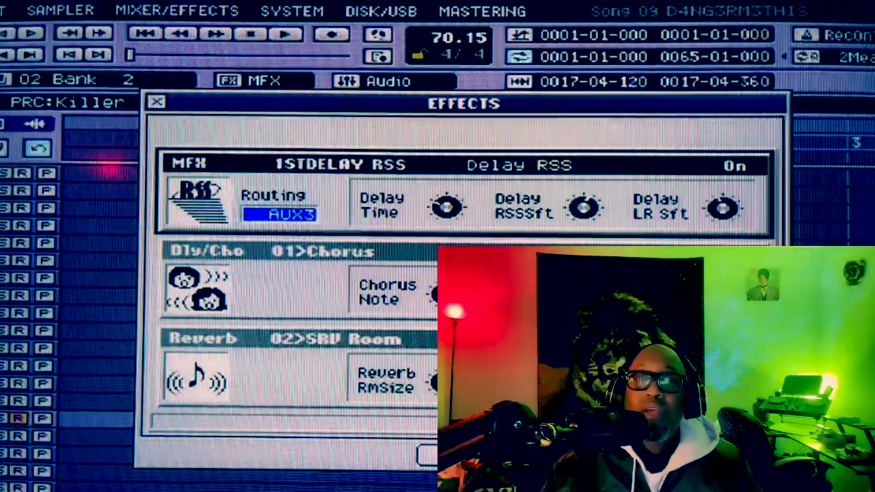
# Step: Load 12>FlgBOSSx2 as the MFX effect, set its routing to Input, and close the effects window
pyautogui.press('F2')
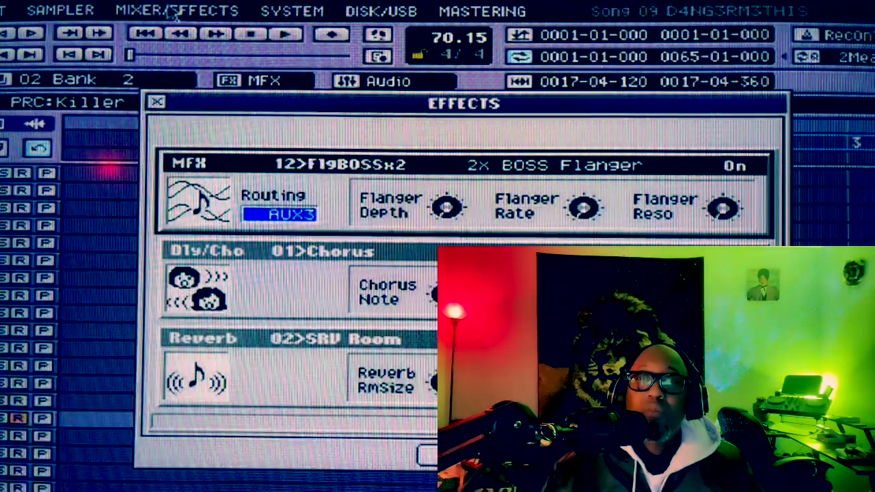
pyautogui.press('Down')
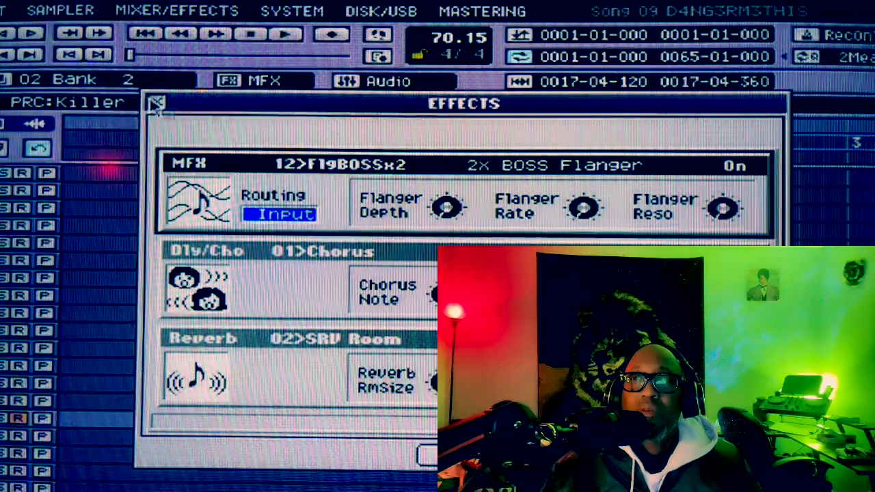
pyautogui.click(156, 104)
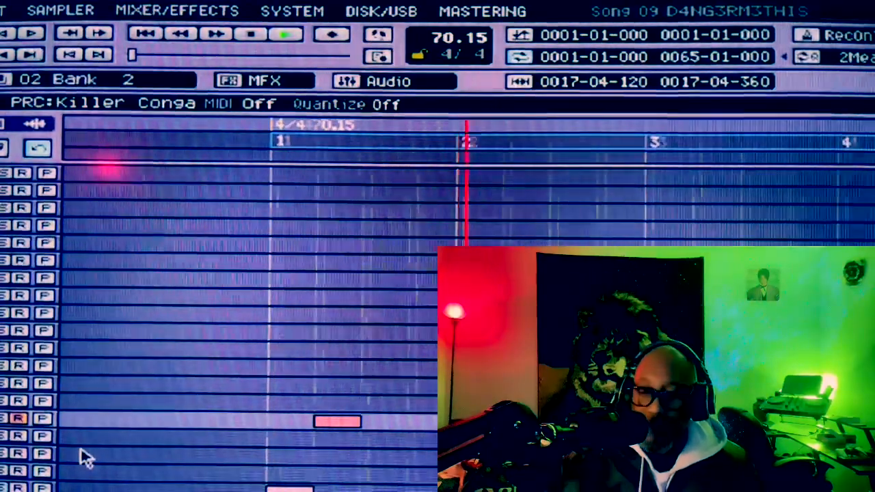
# Step: Load 10>4bton Cho as the MFX effect and change the mode button setting of its 4 Button Chorus
pyautogui.press('e')
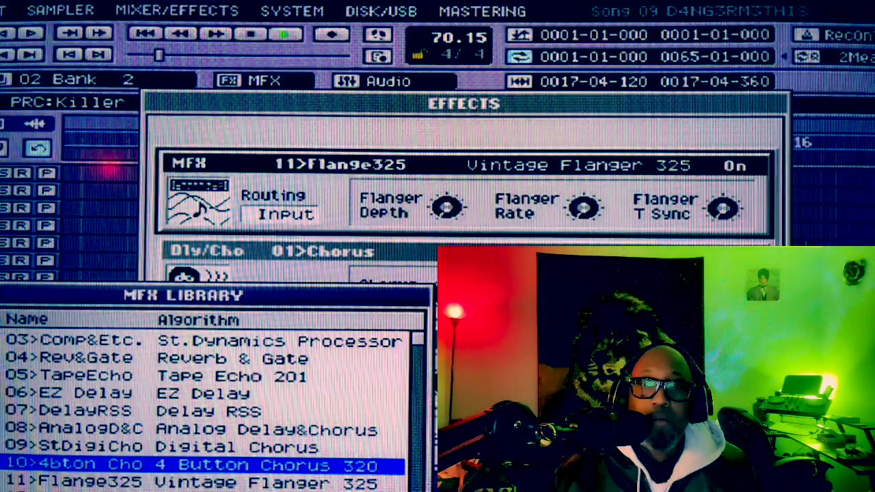
pyautogui.press('Return')
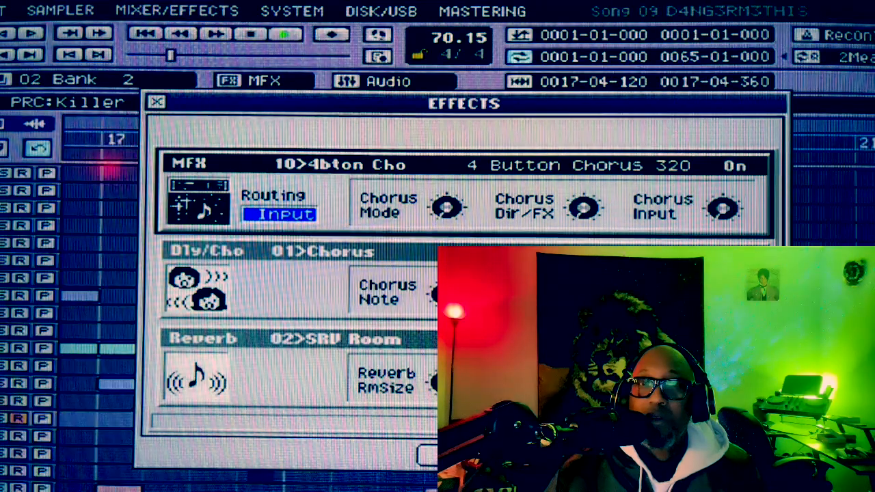
pyautogui.press('Return')
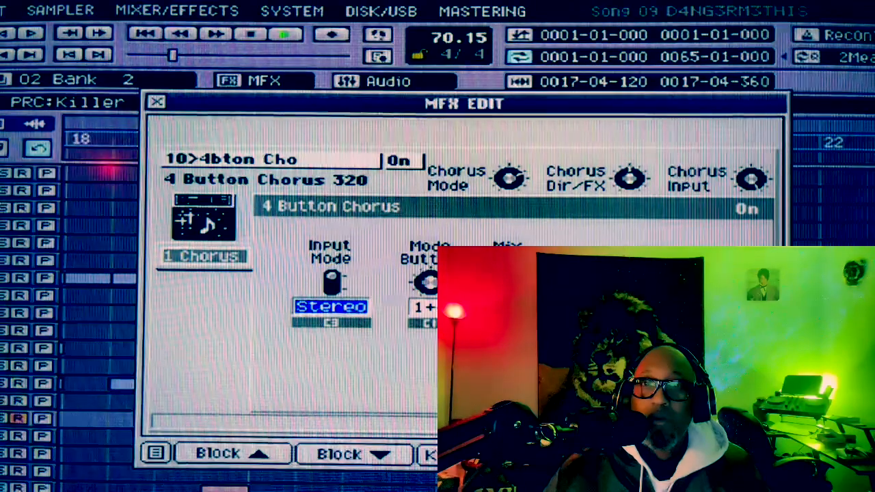
pyautogui.press('Right')
pyautogui.press('Right')
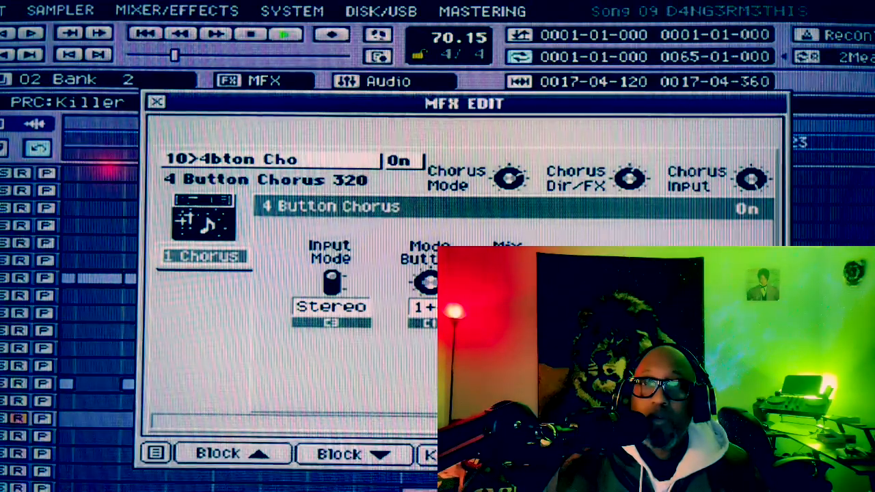
pyautogui.click(428, 308)
pyautogui.scroll(-2, 431, 311)
pyautogui.scroll(3, 431, 311)
pyautogui.scroll(1, 430, 328)
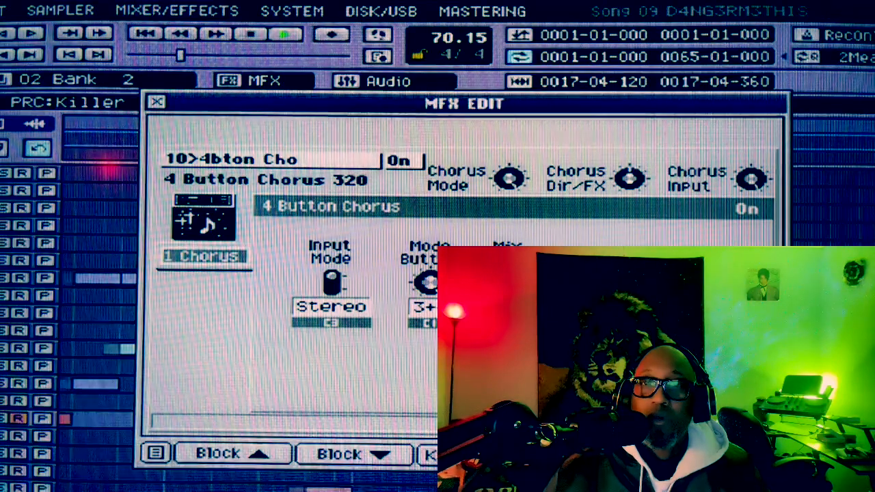
pyautogui.click(328, 287)
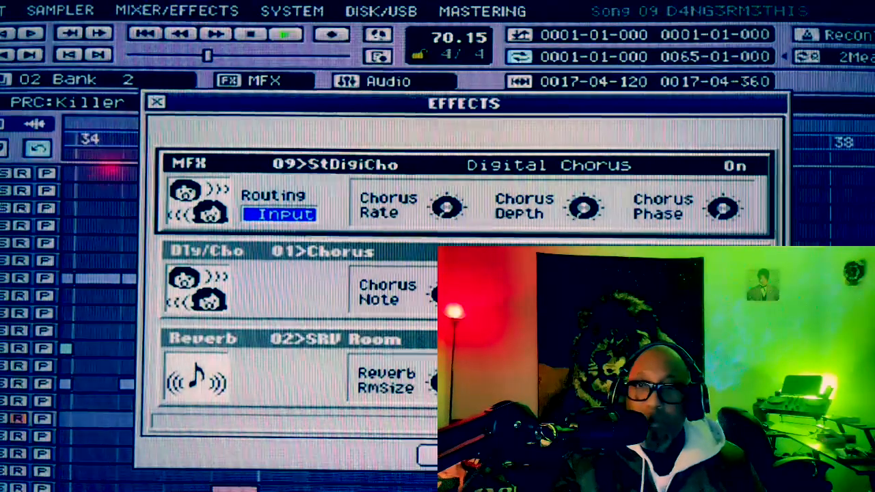
# Step: Load 08>AnalogD&C from the MFX library as the MFX effect
pyautogui.press('F1')
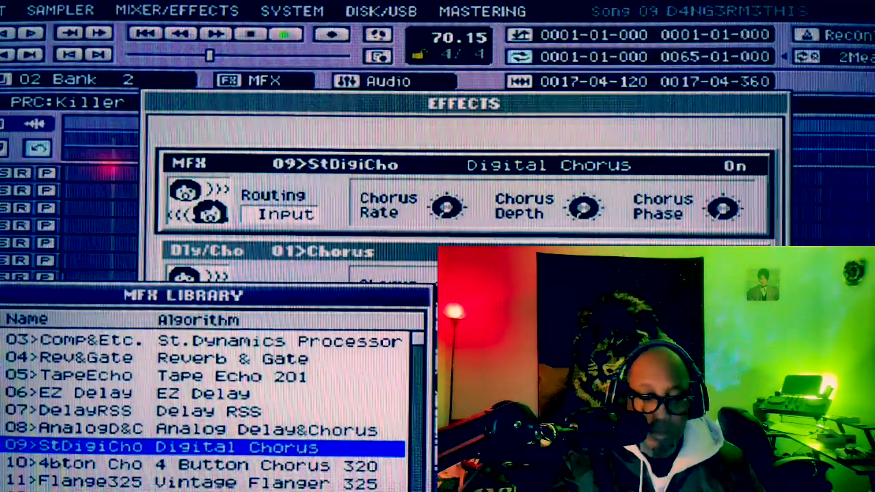
pyautogui.press('Up')
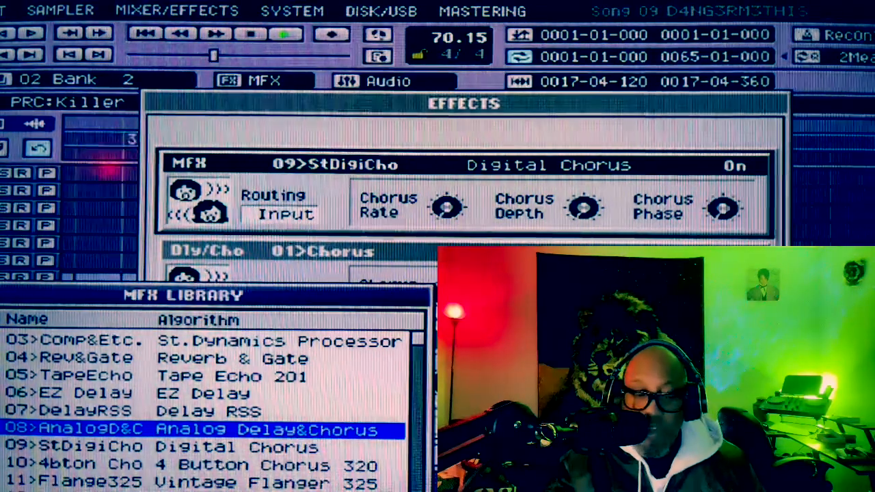
pyautogui.press('Return')
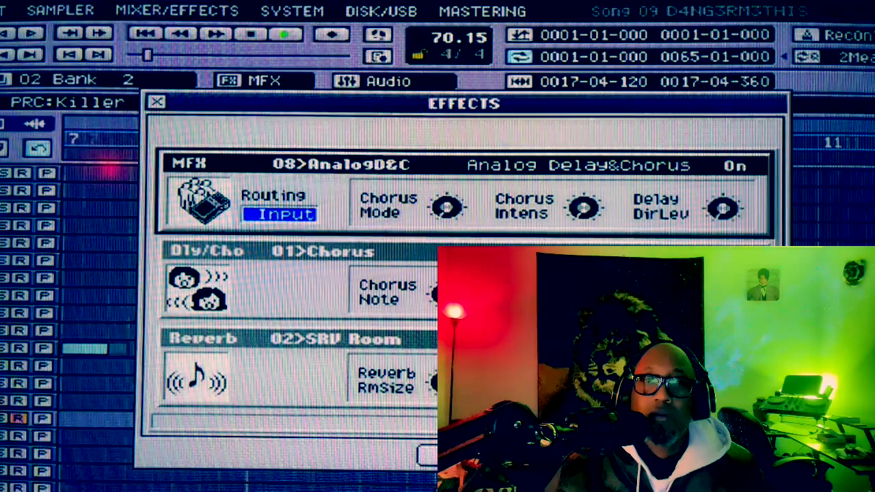
# Step: Load 11>Flange325 from the MFX library as the MFX effect and close the effects window
pyautogui.press('F1')
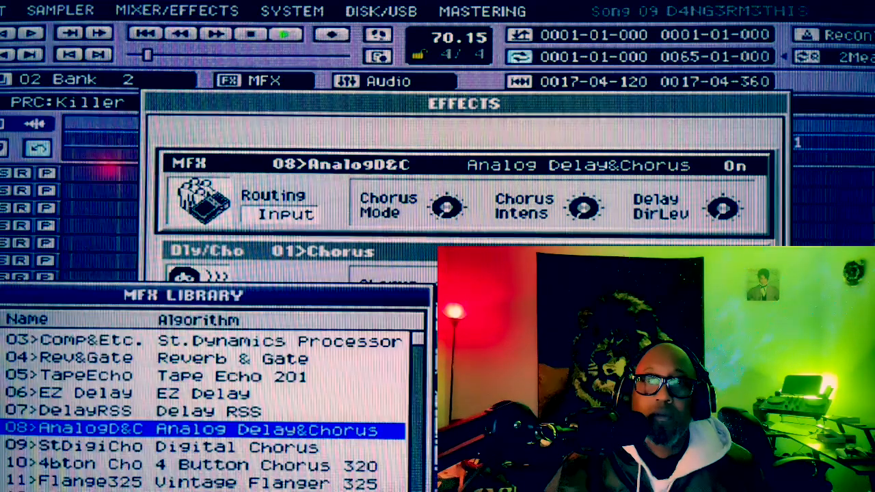
pyautogui.click(308, 465)
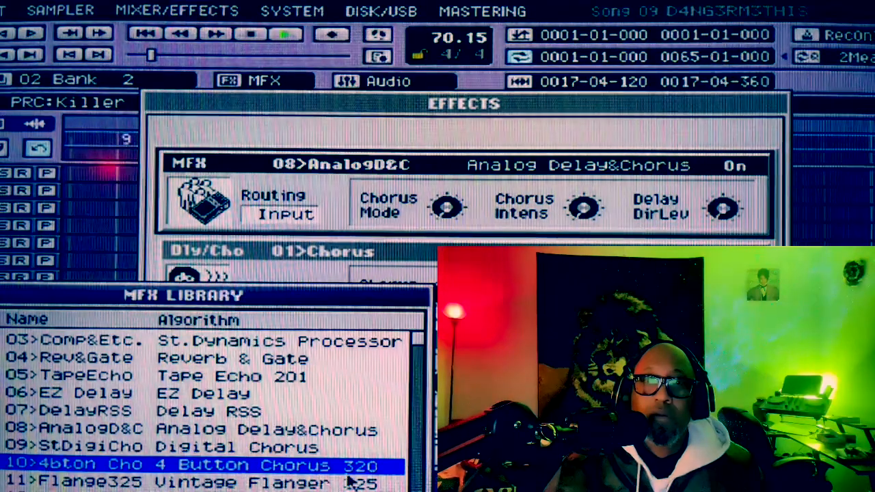
pyautogui.press('Down')
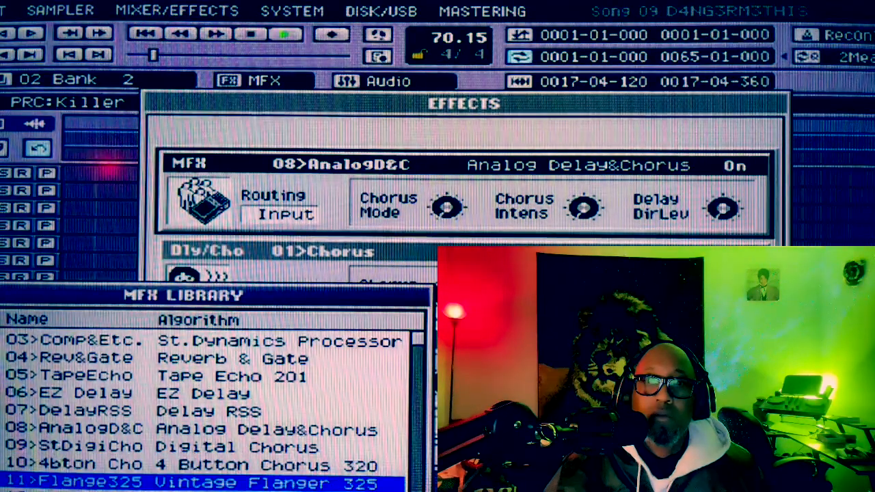
pyautogui.press('Return')
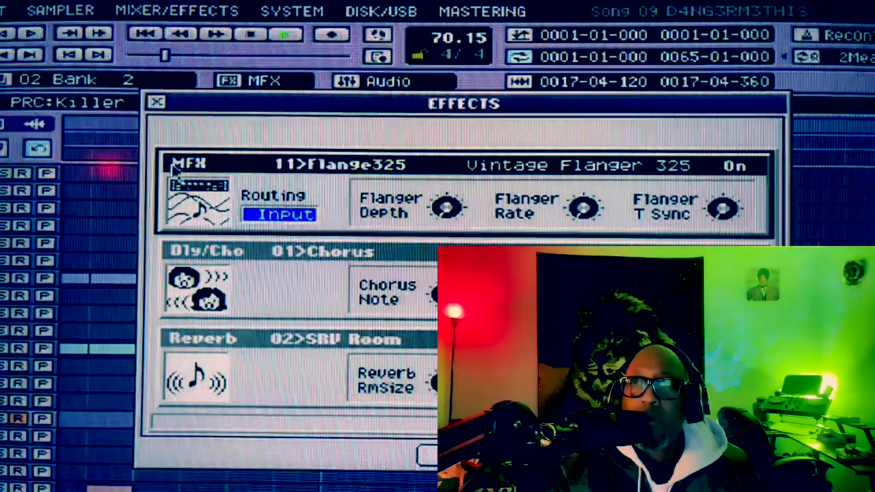
pyautogui.click(157, 103)
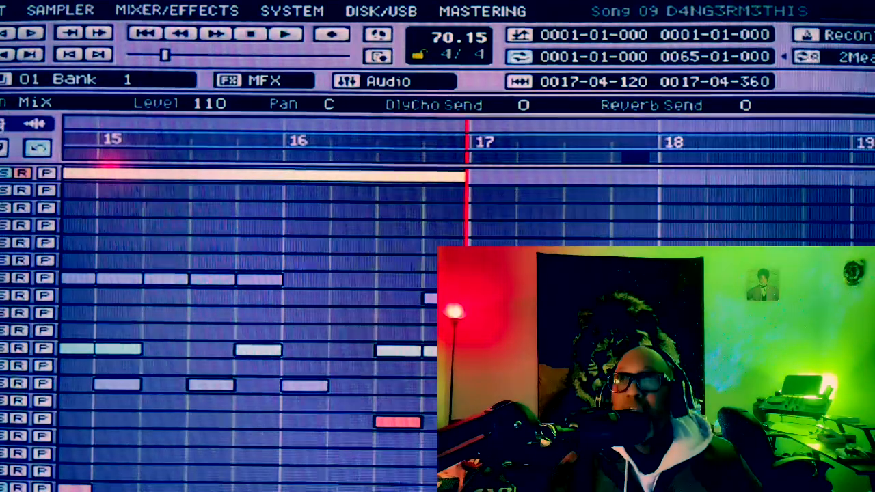
# Step: Play the song from the start and load 07>DelayRSS from the MFX library as the MFX effect
pyautogui.click(144, 34)
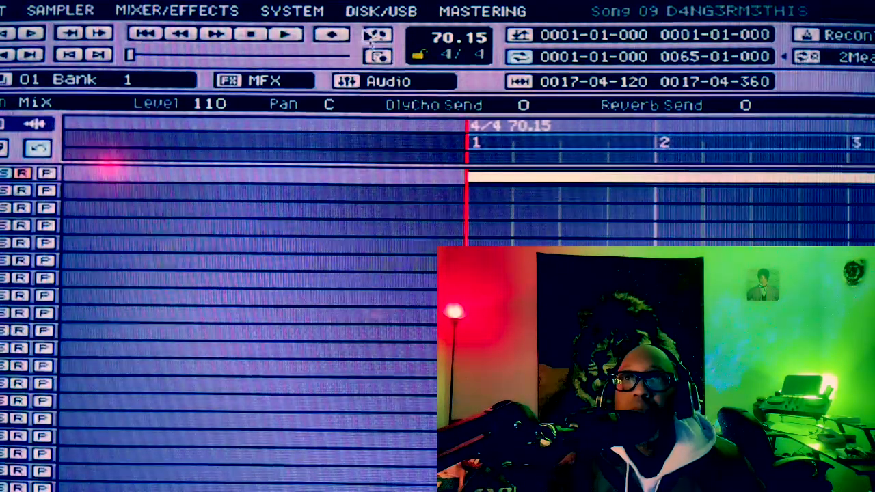
pyautogui.click(287, 36)
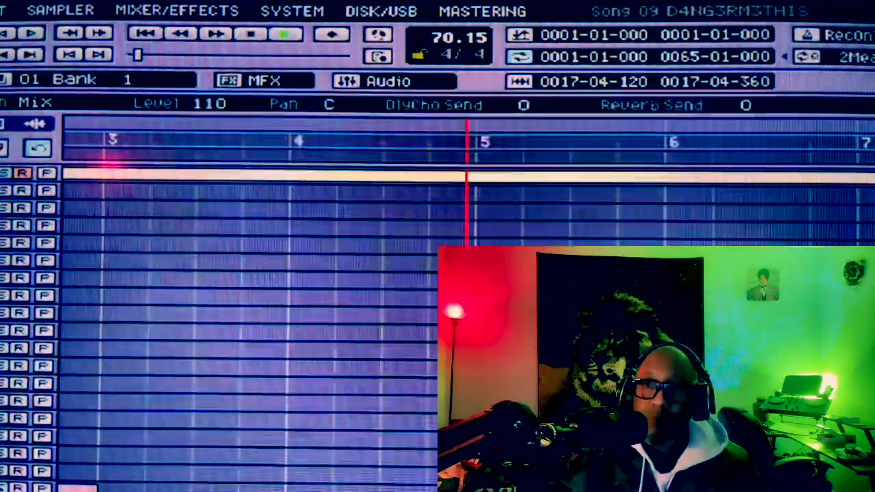
pyautogui.click(186, 488)
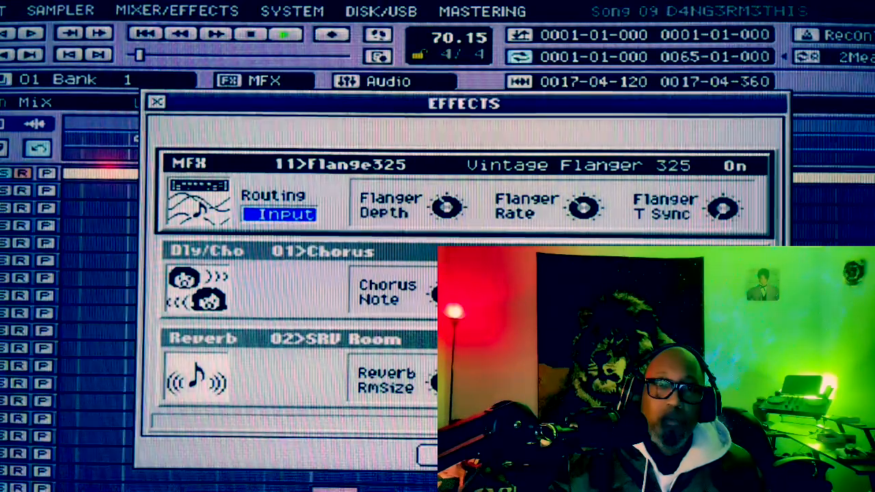
pyautogui.click(290, 486)
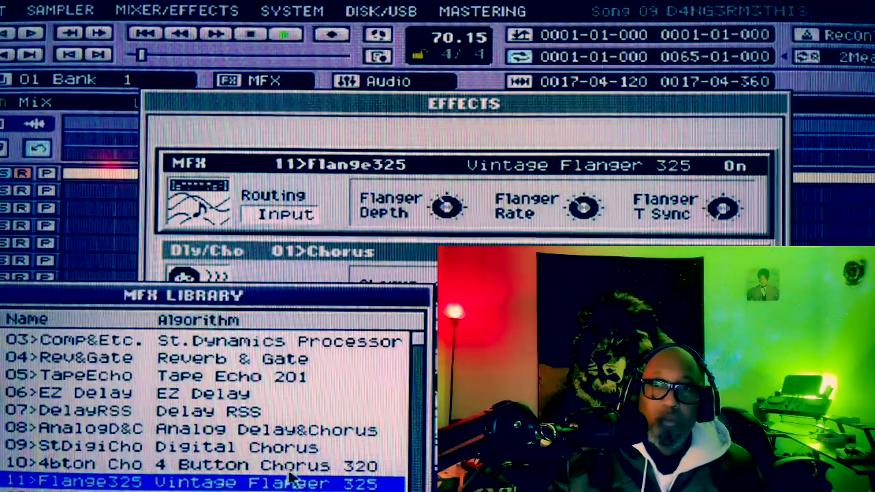
pyautogui.click(206, 411)
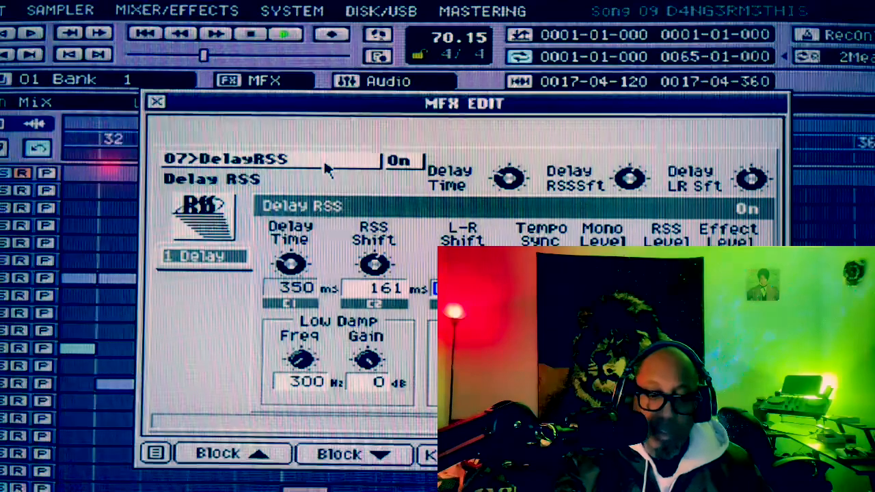
# Step: Leave the Delay RSS editor, set the MFX routing to AUX3, and close the effects window
pyautogui.press('Escape')
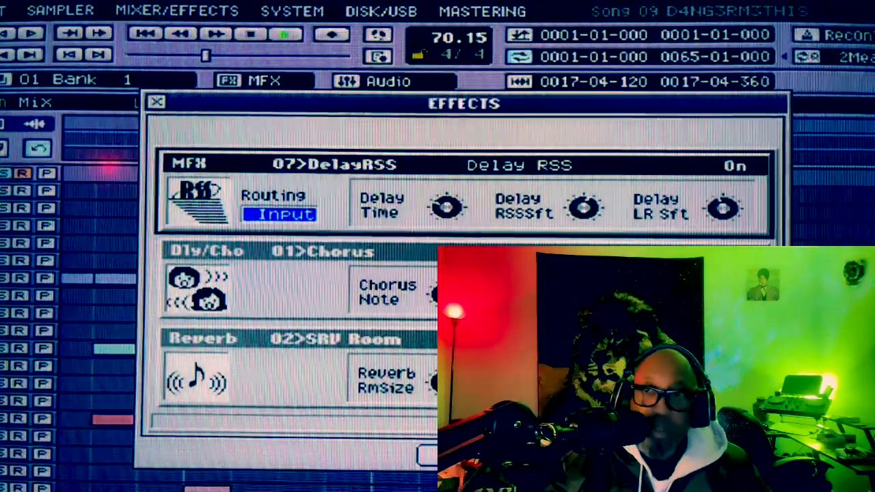
pyautogui.scroll(-1, 355, 214)
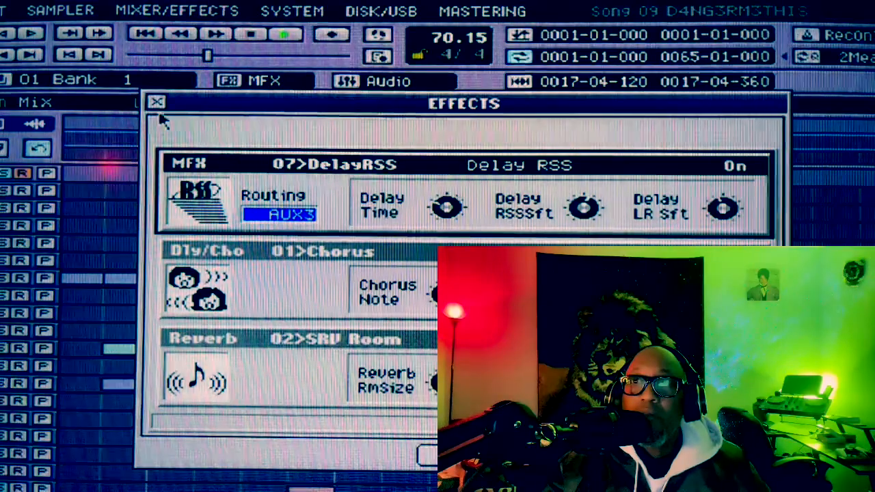
pyautogui.click(157, 104)
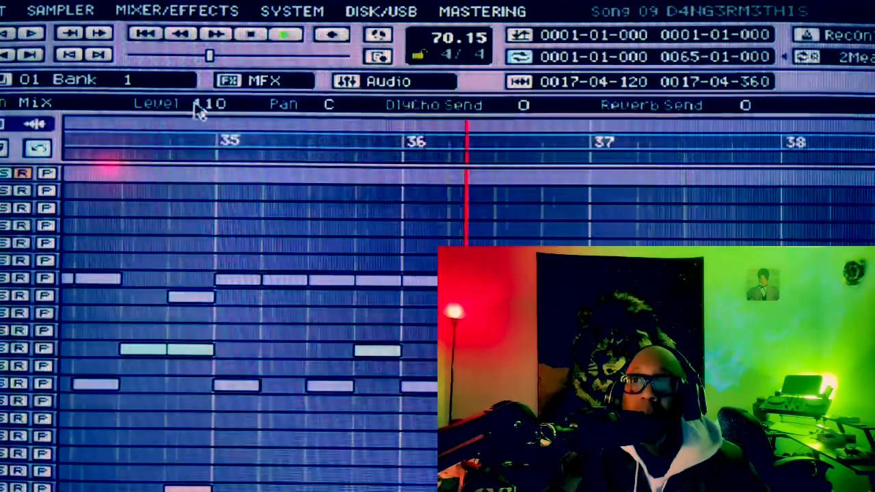
# Step: Examine the Delay RSS effect's parameters and close the MFX editor and the effects window
pyautogui.scroll(9, 182, 123)
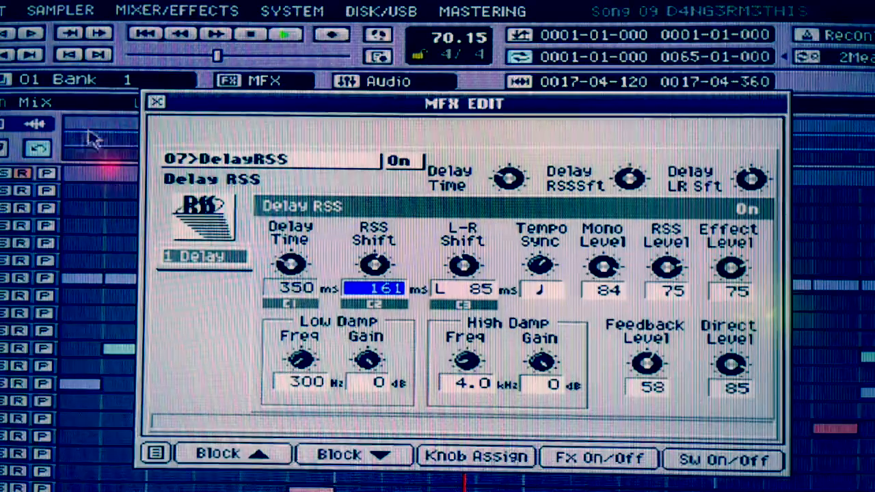
pyautogui.click(160, 107)
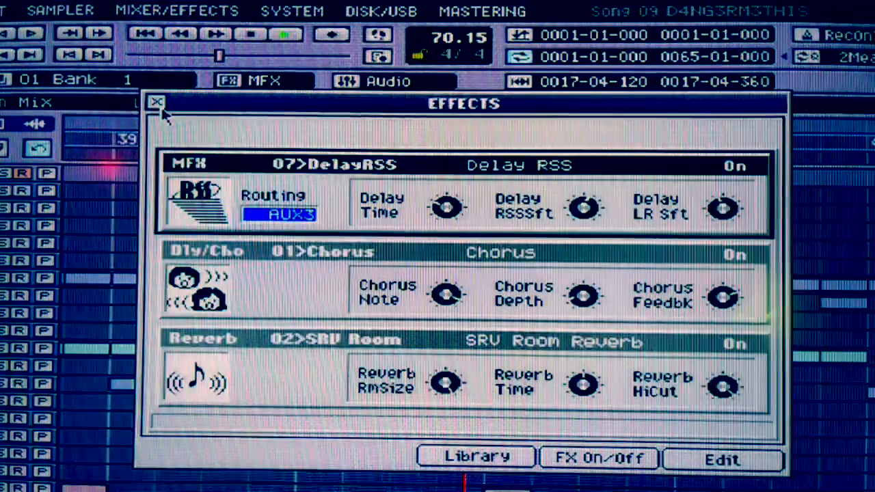
pyautogui.click(160, 106)
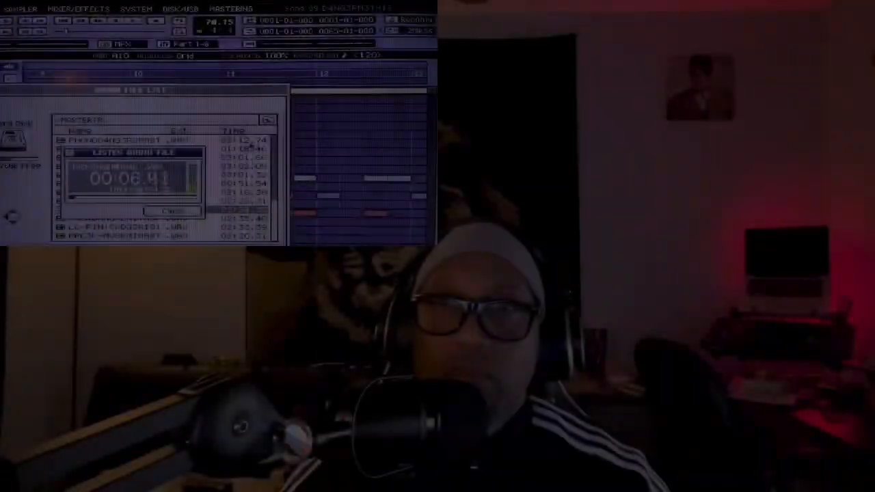